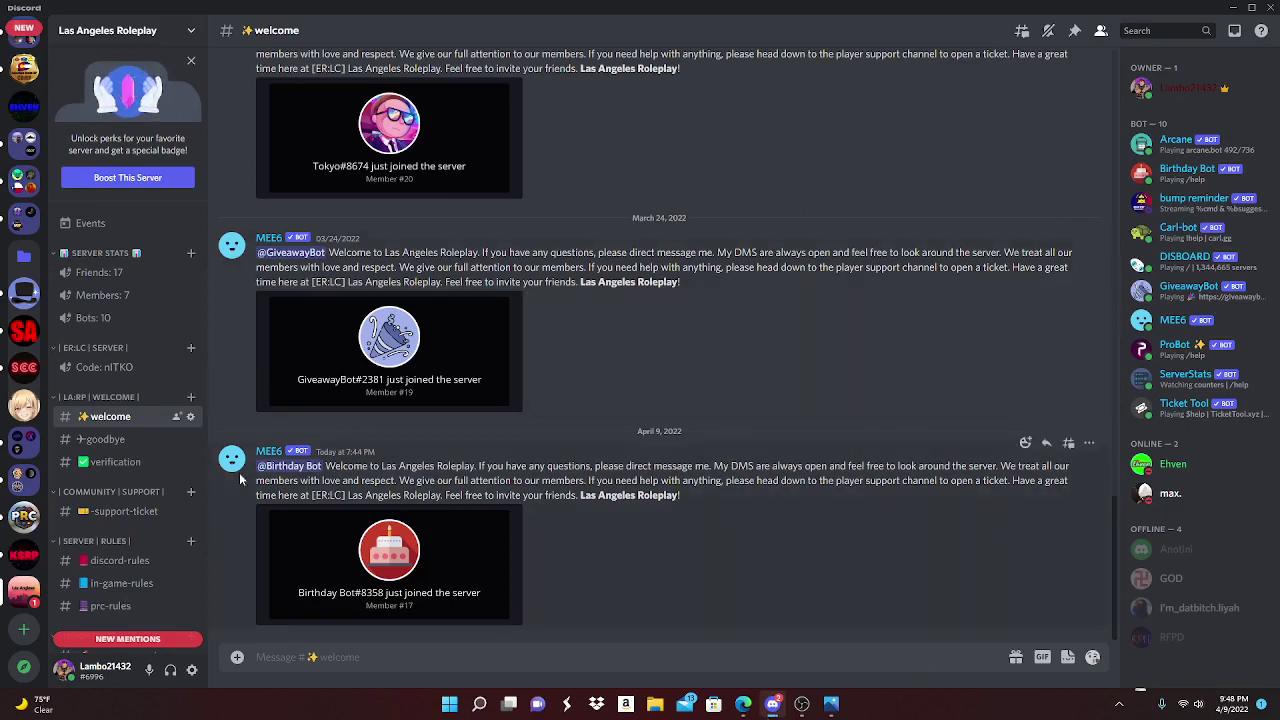
Browse the announcements channel, then return to the #welcome channel
scroll(137, 511, down, 5)
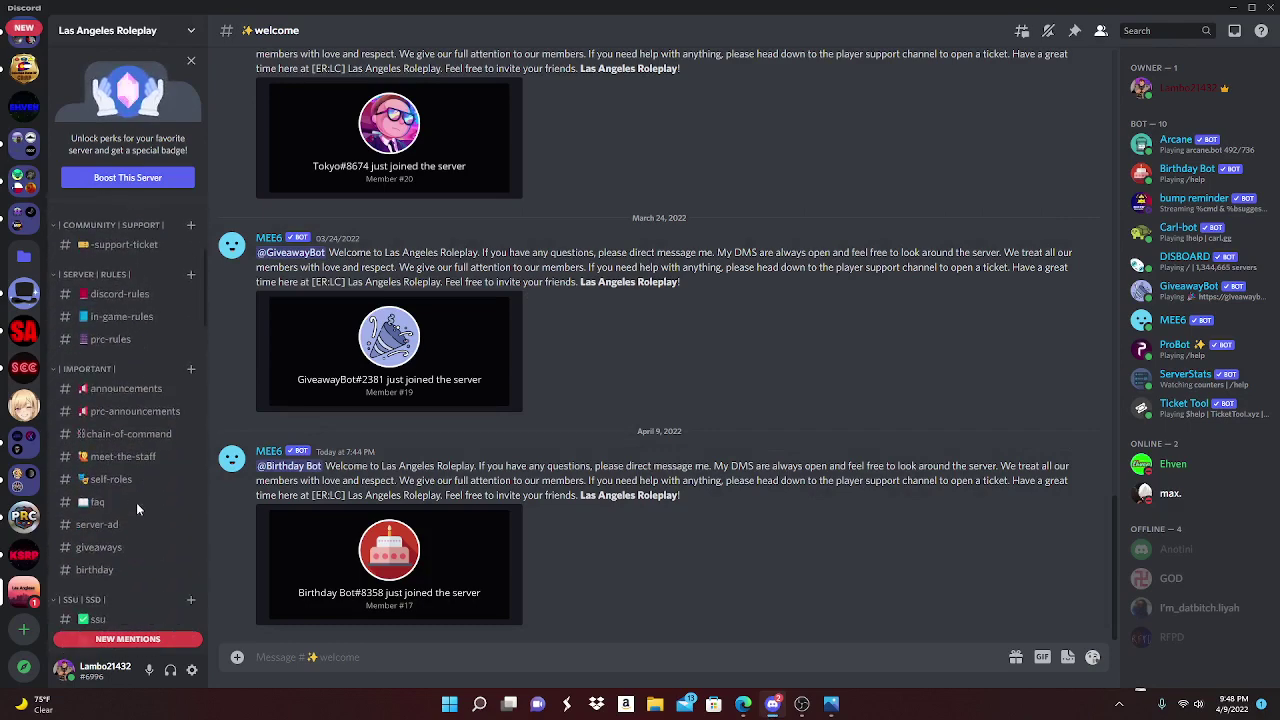
click(112, 392)
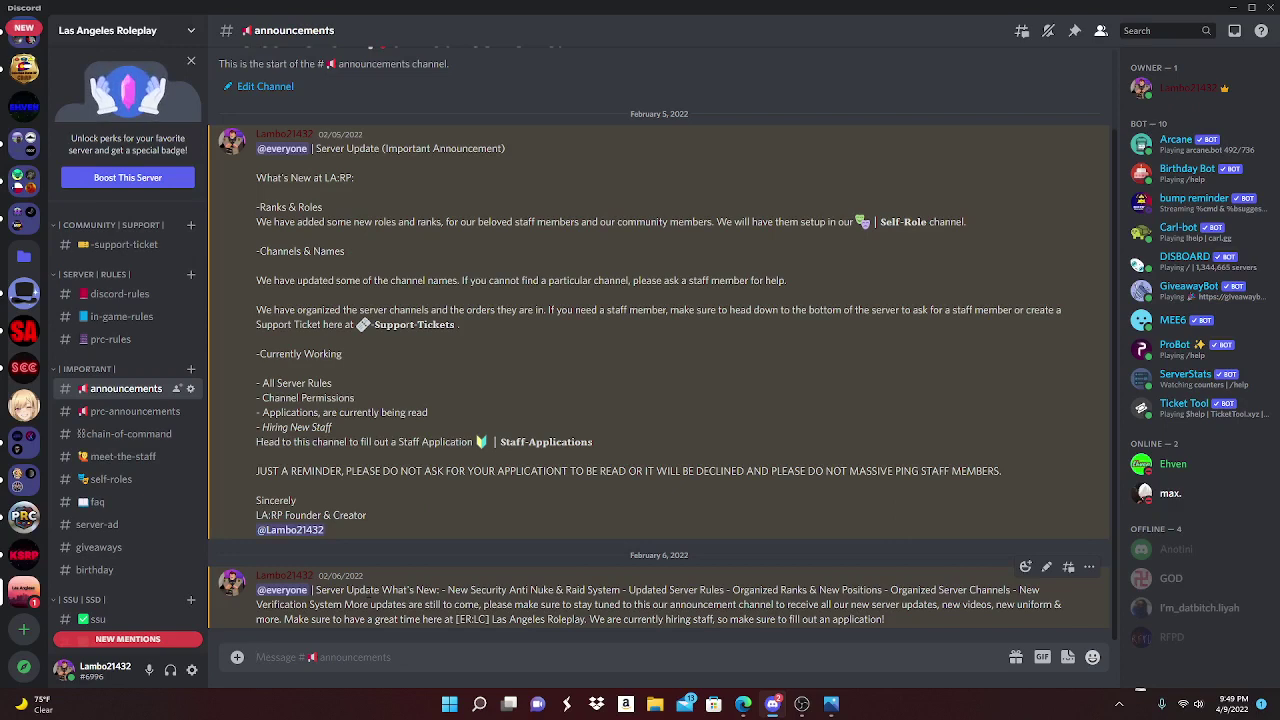
scroll(125, 450, up, 5)
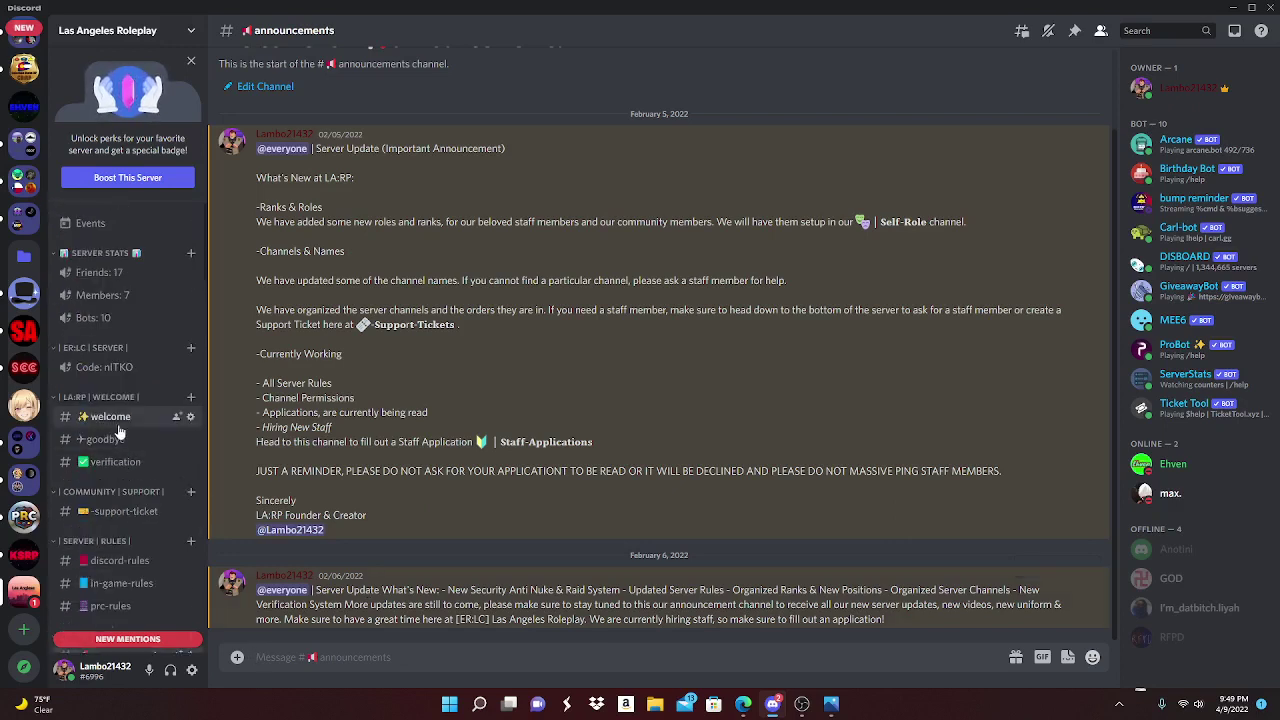
scroll(117, 540, down, 5)
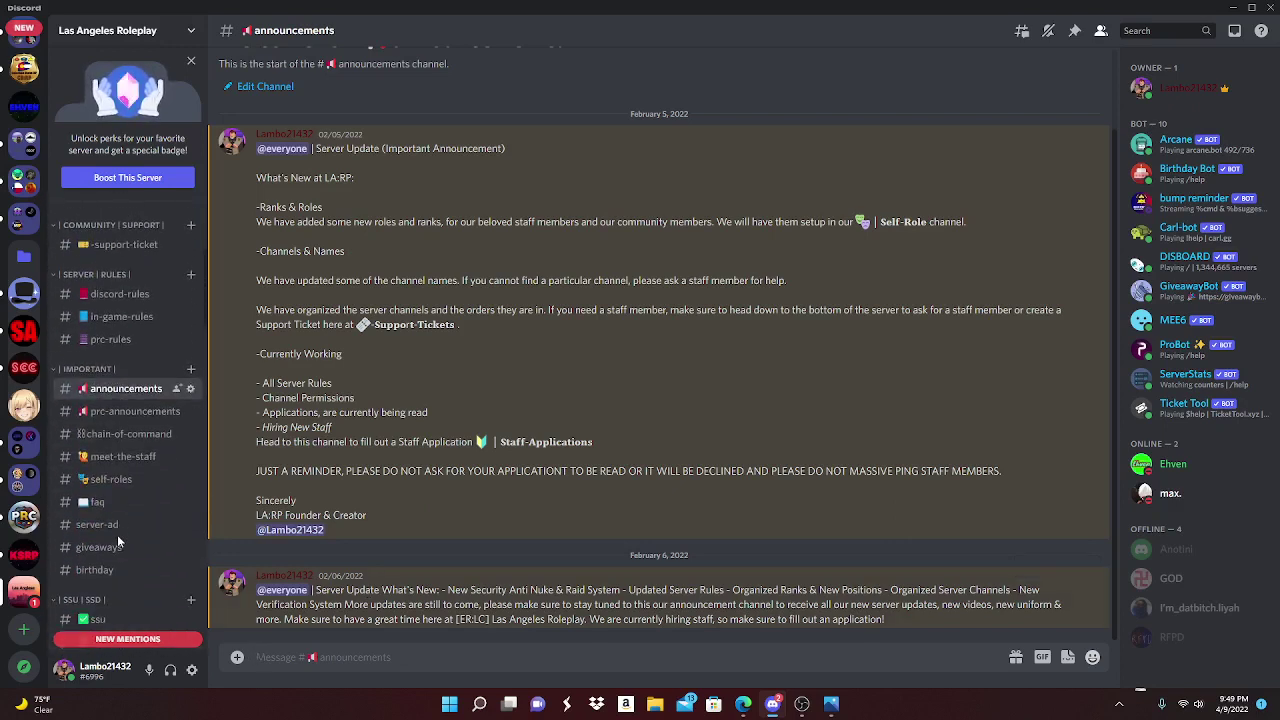
scroll(117, 530, down, 10)
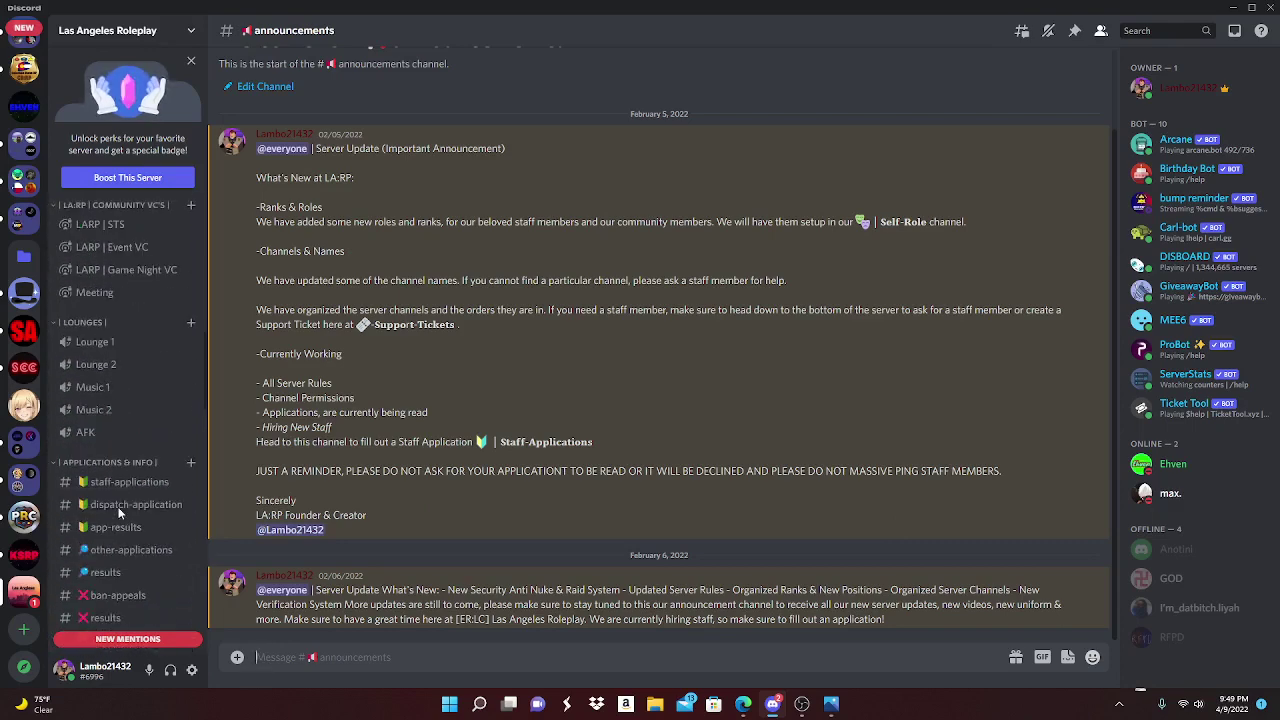
scroll(117, 506, down, 5)
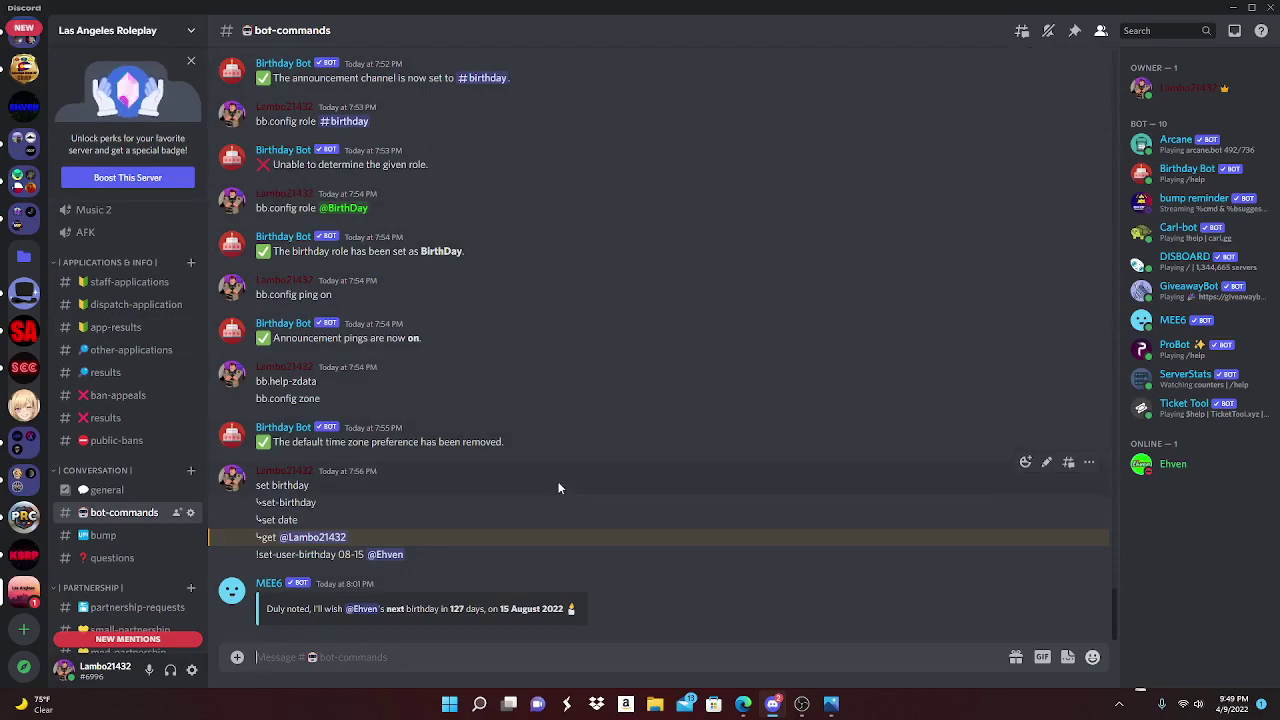
scroll(558, 484, up, 15)
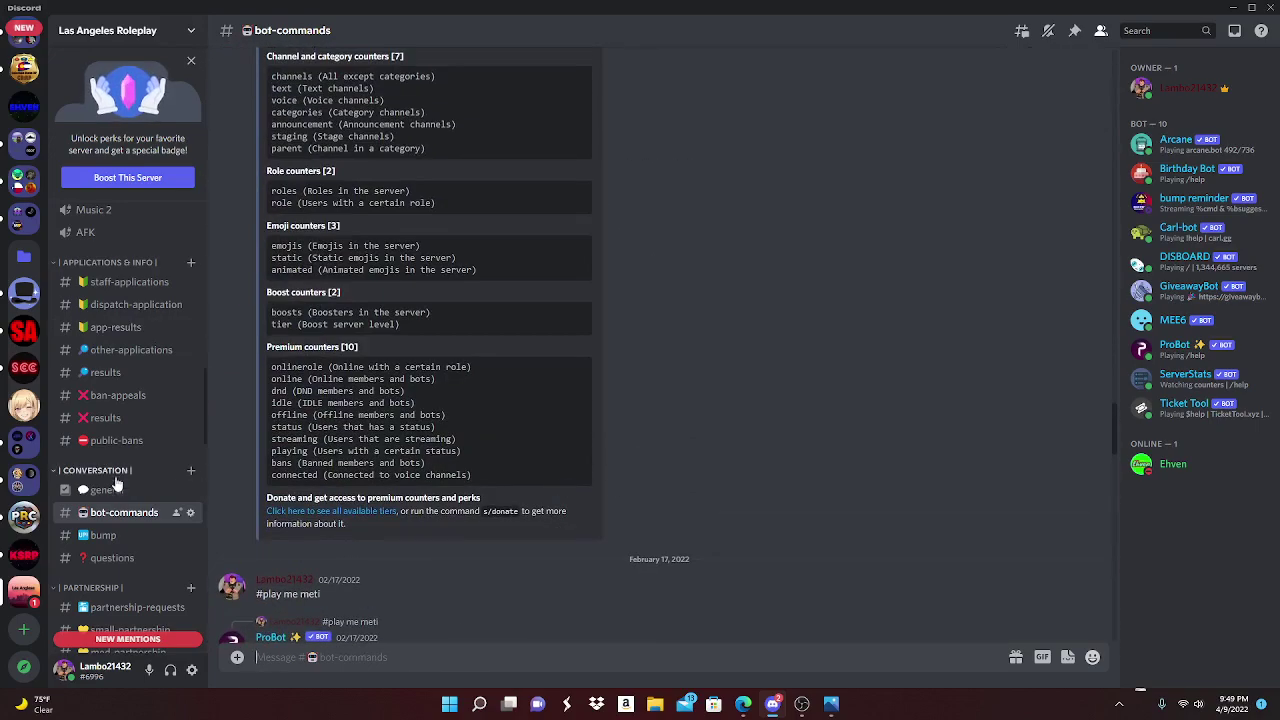
scroll(118, 385, up, 1)
scroll(118, 385, up, 10)
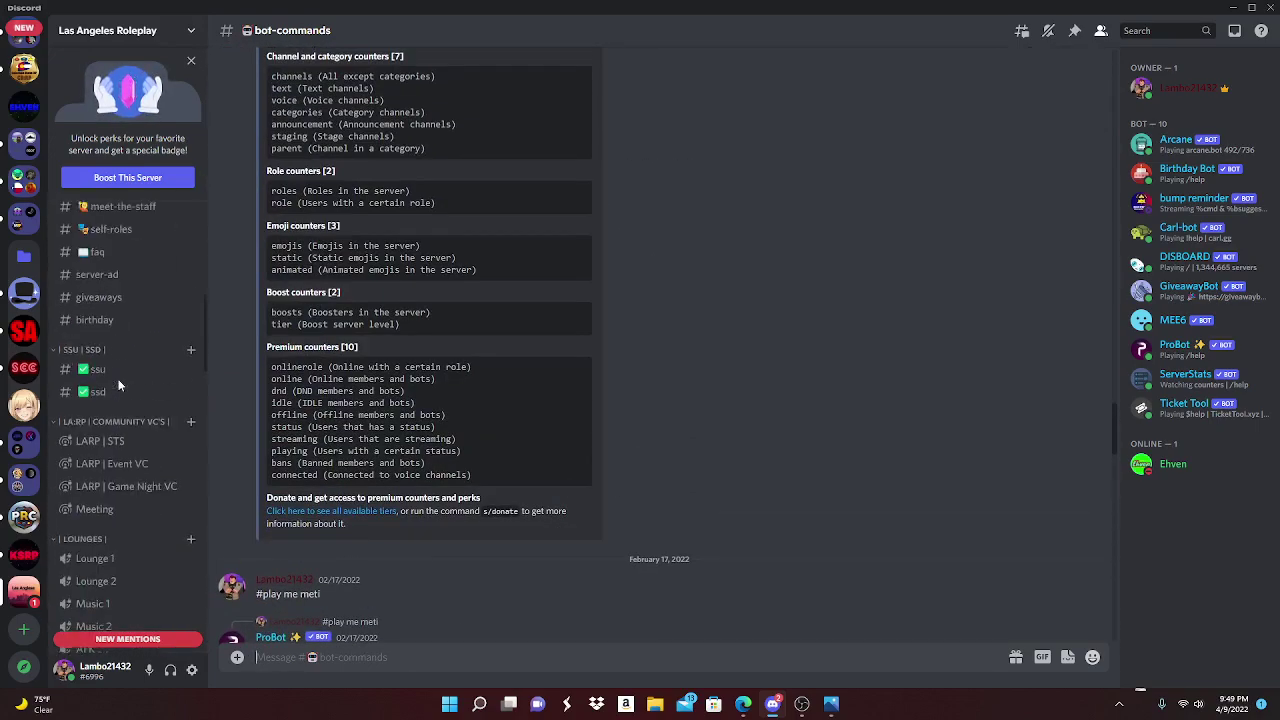
click(118, 283)
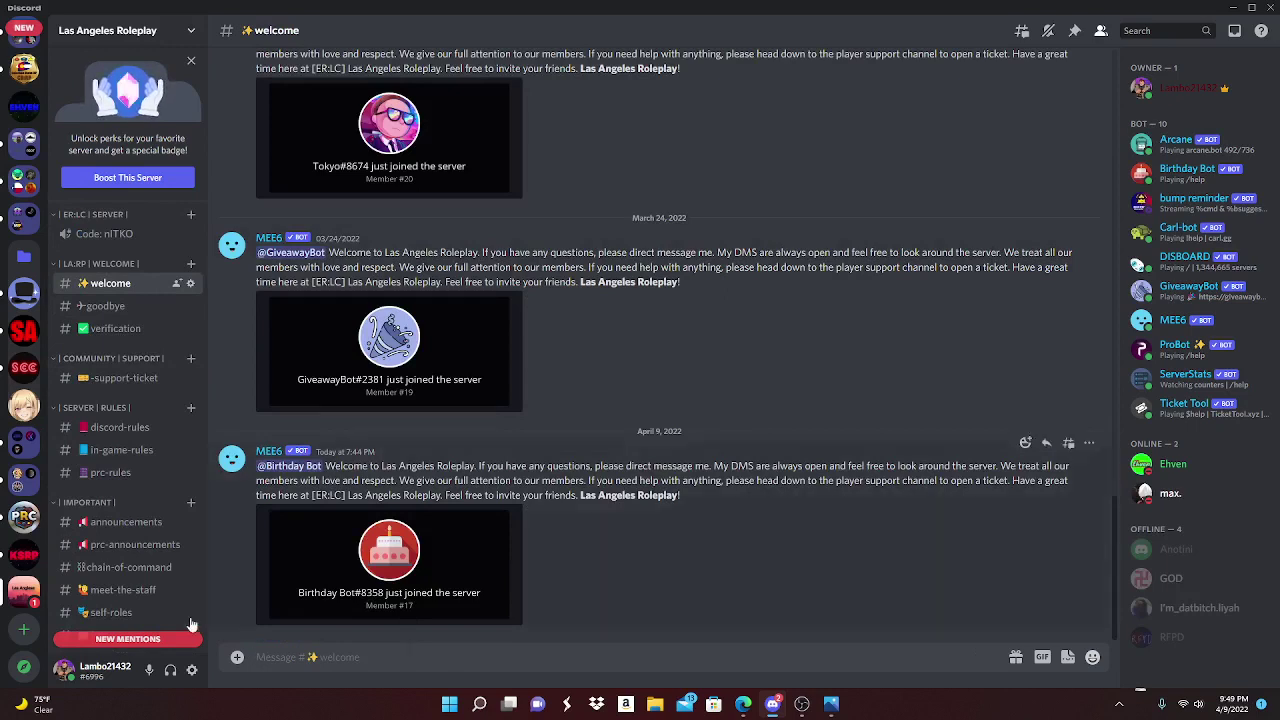
Attach youtube-subscribe-icon.jpg from the computer to a new message
click(237, 657)
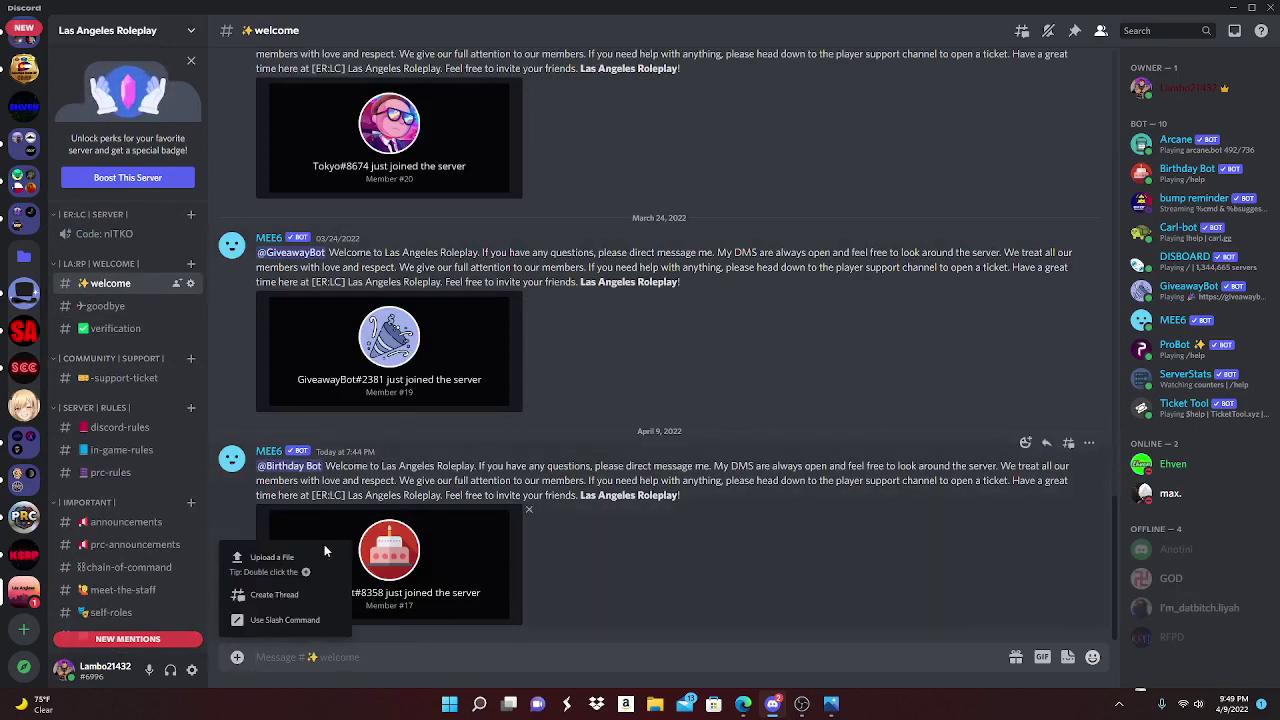
click(280, 557)
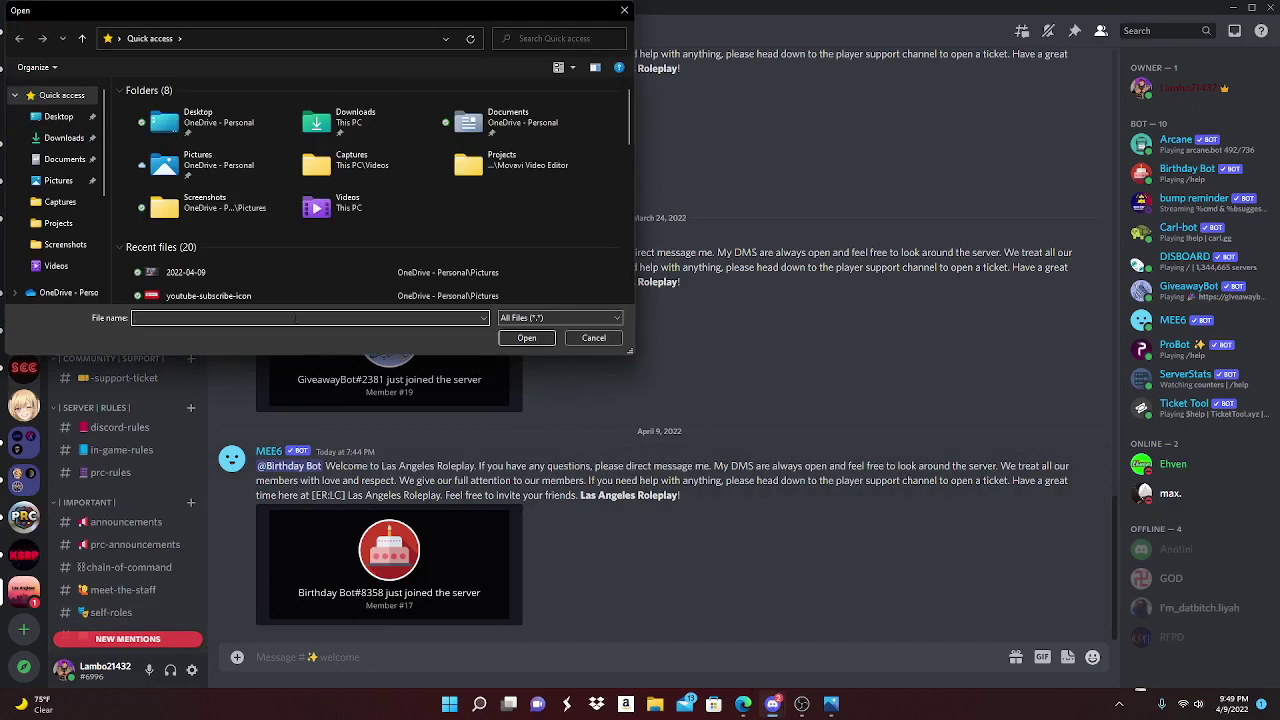
click(228, 273)
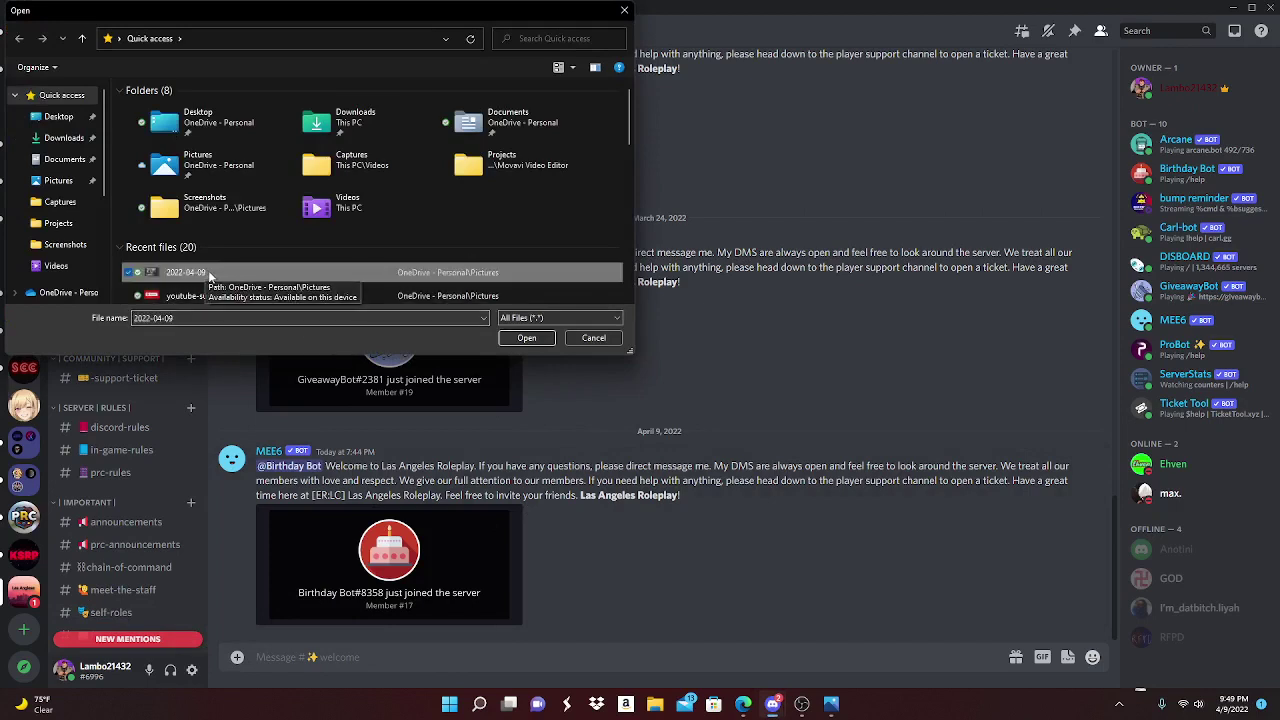
click(210, 294)
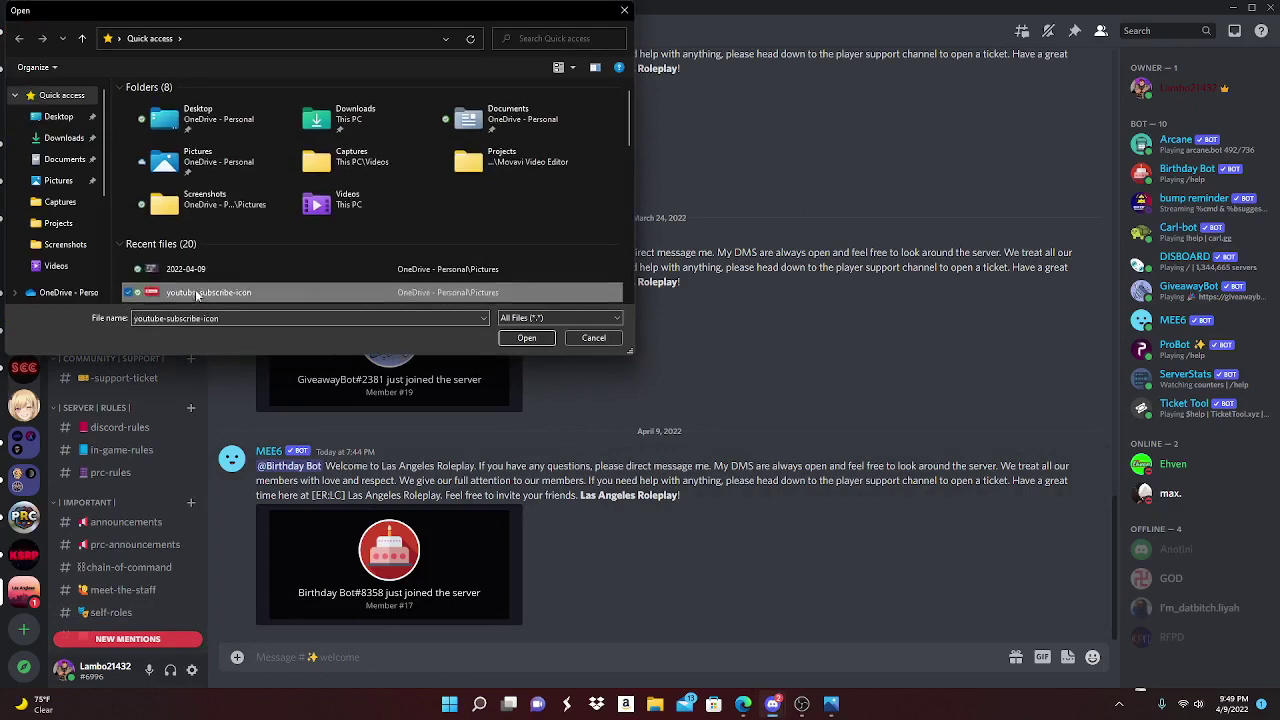
click(526, 338)
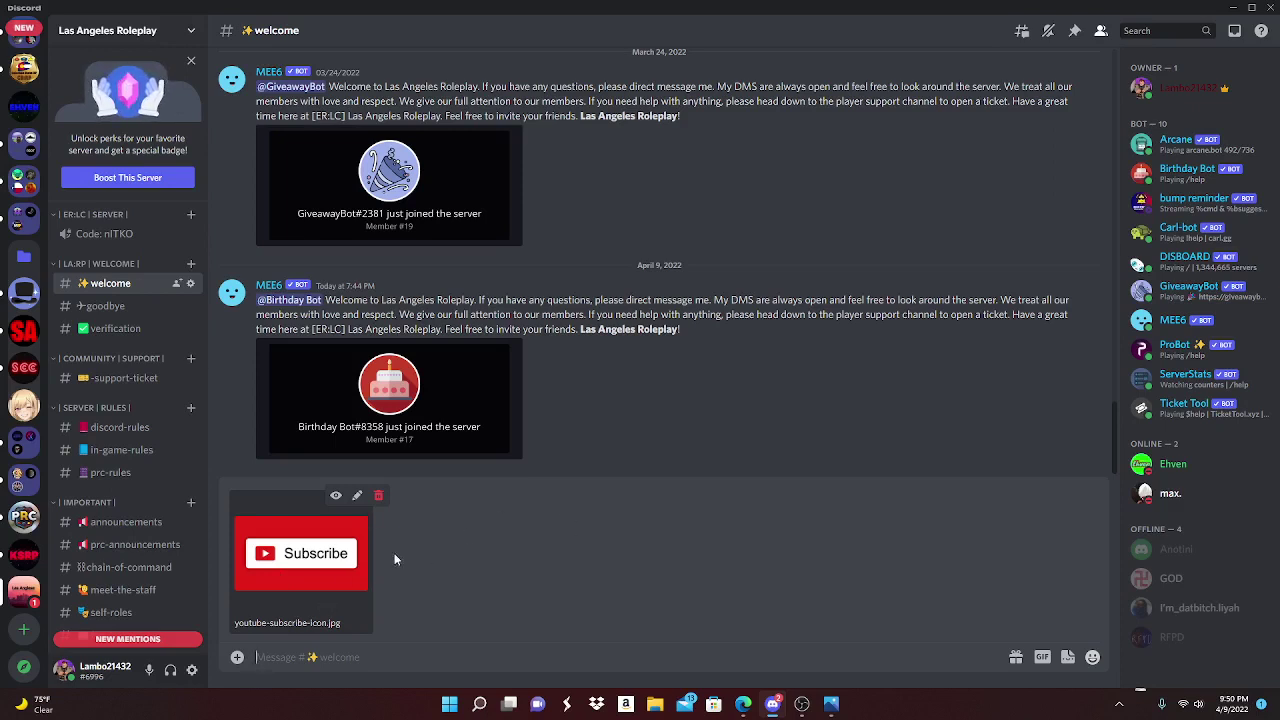
Mark the attached image as a spoiler, send it to #welcome, and reveal it
click(336, 498)
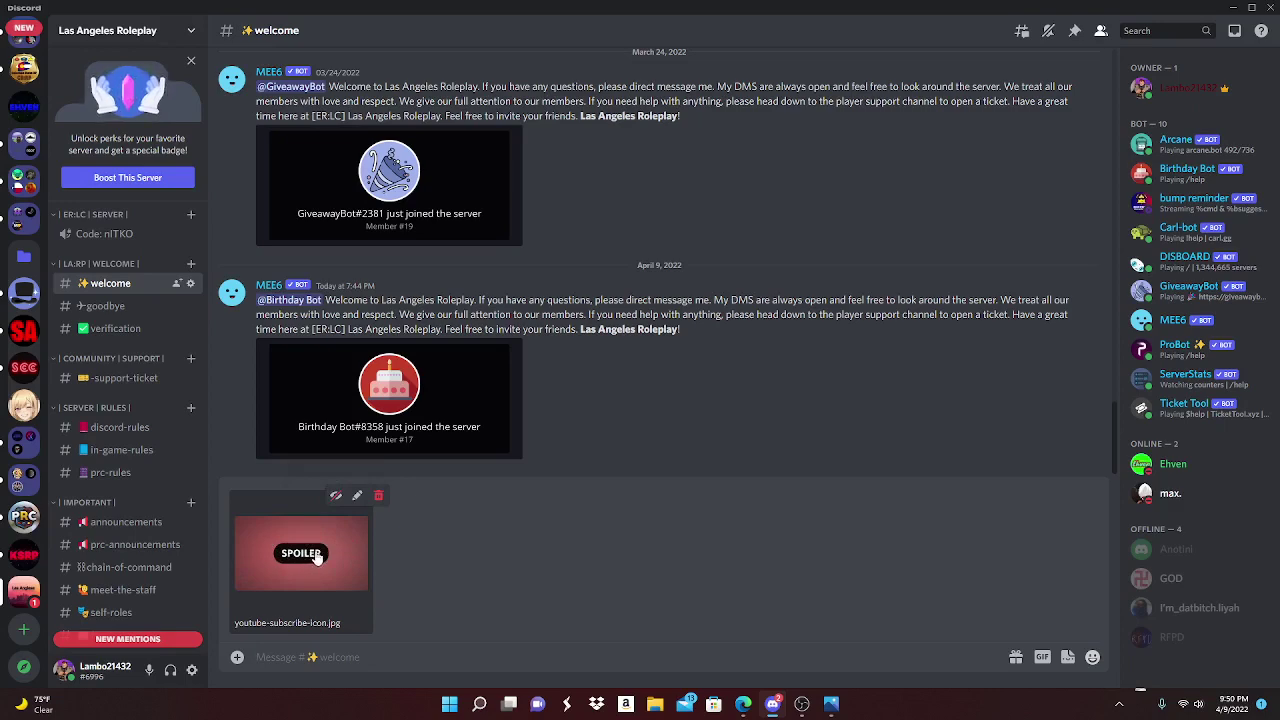
key(shift+Return)
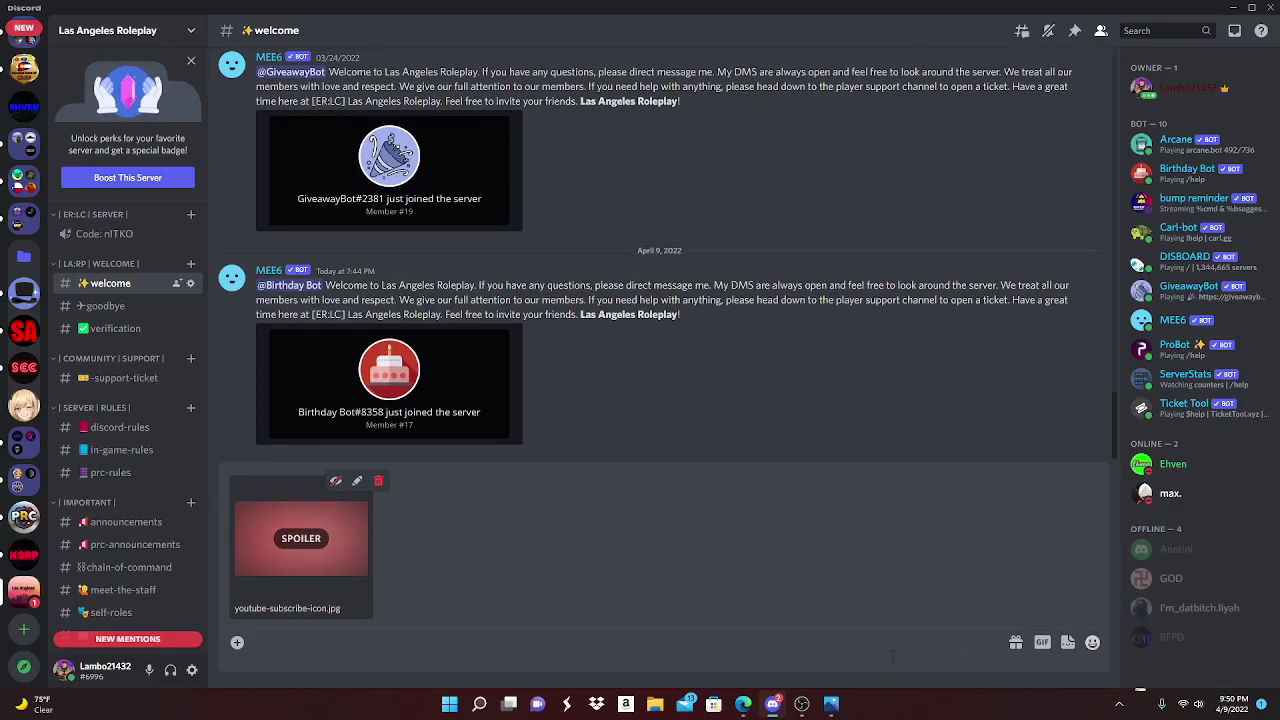
key(Return)
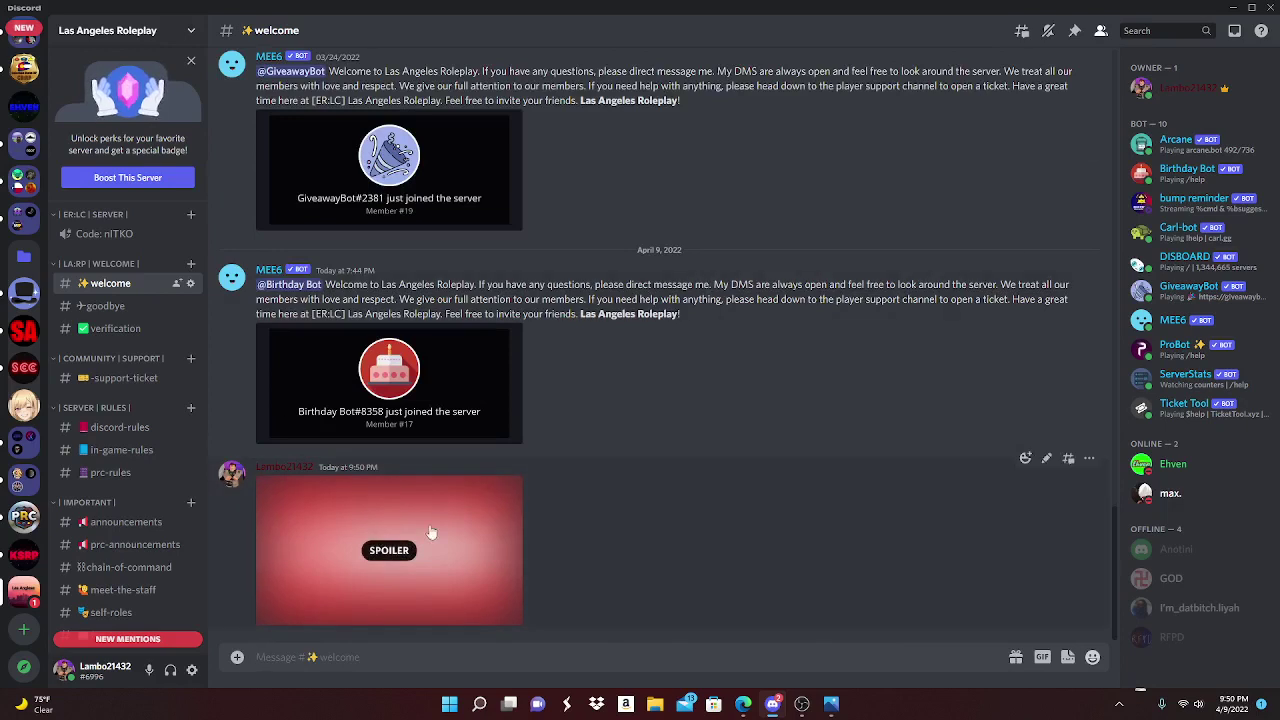
click(381, 550)
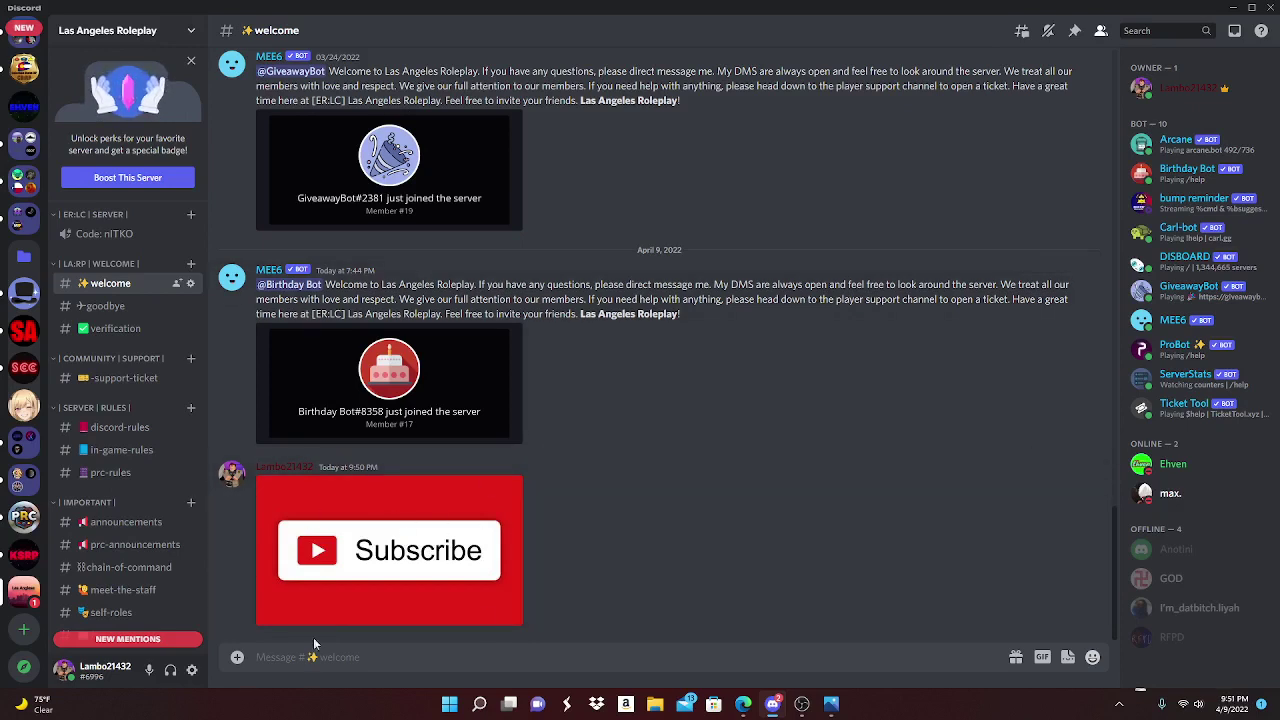
Delete the previously posted subscribe image message
right_click(408, 532)
click(500, 540)
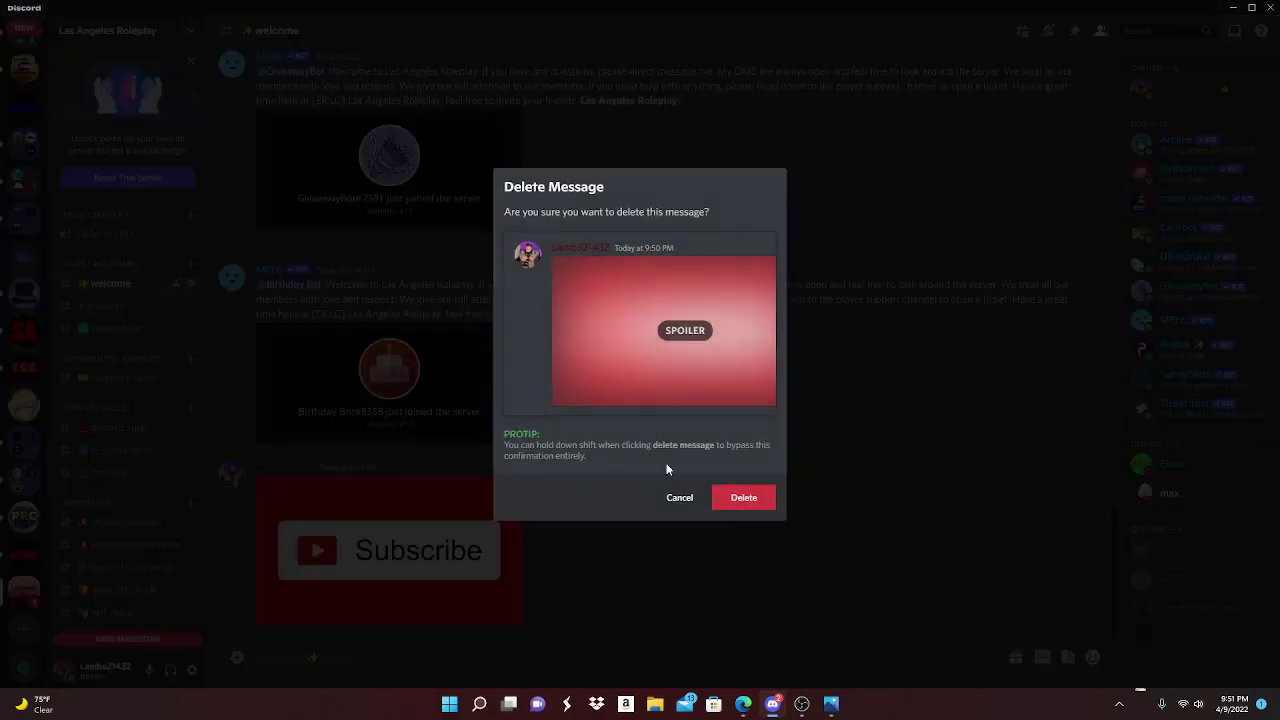
click(750, 501)
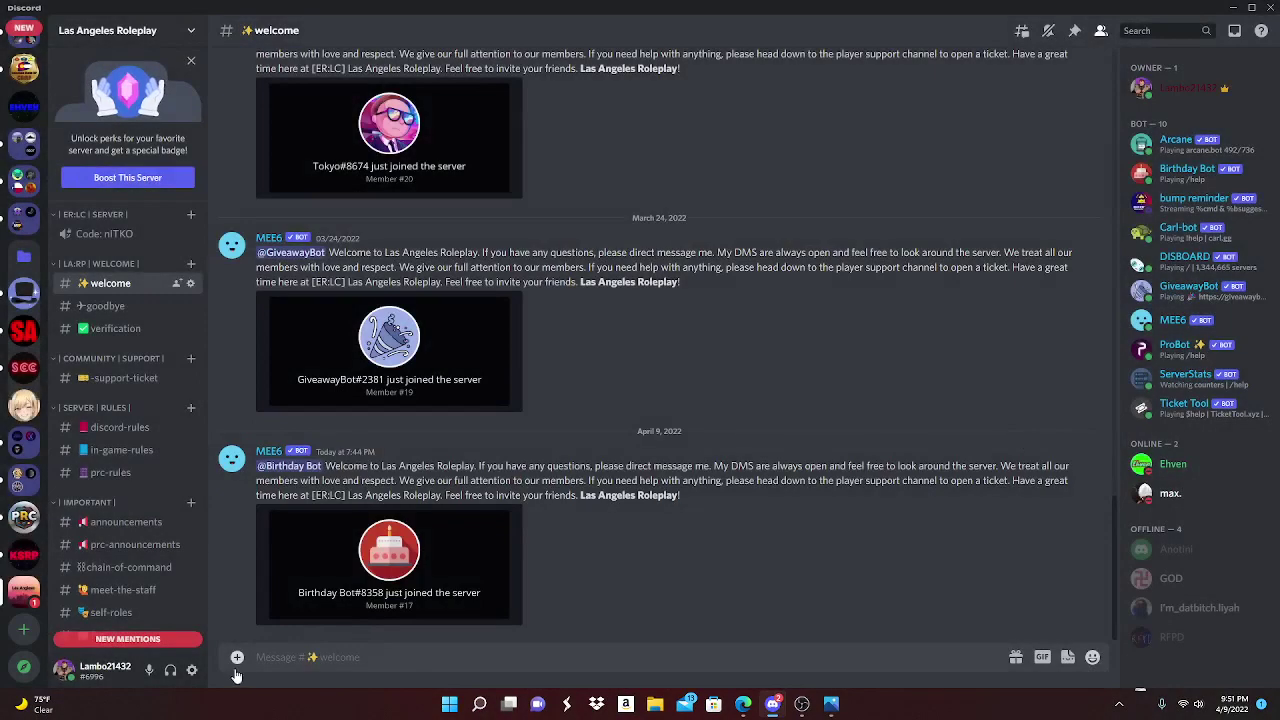
Attach youtube-subscribe-icon.jpg again to a new message
click(237, 657)
click(290, 558)
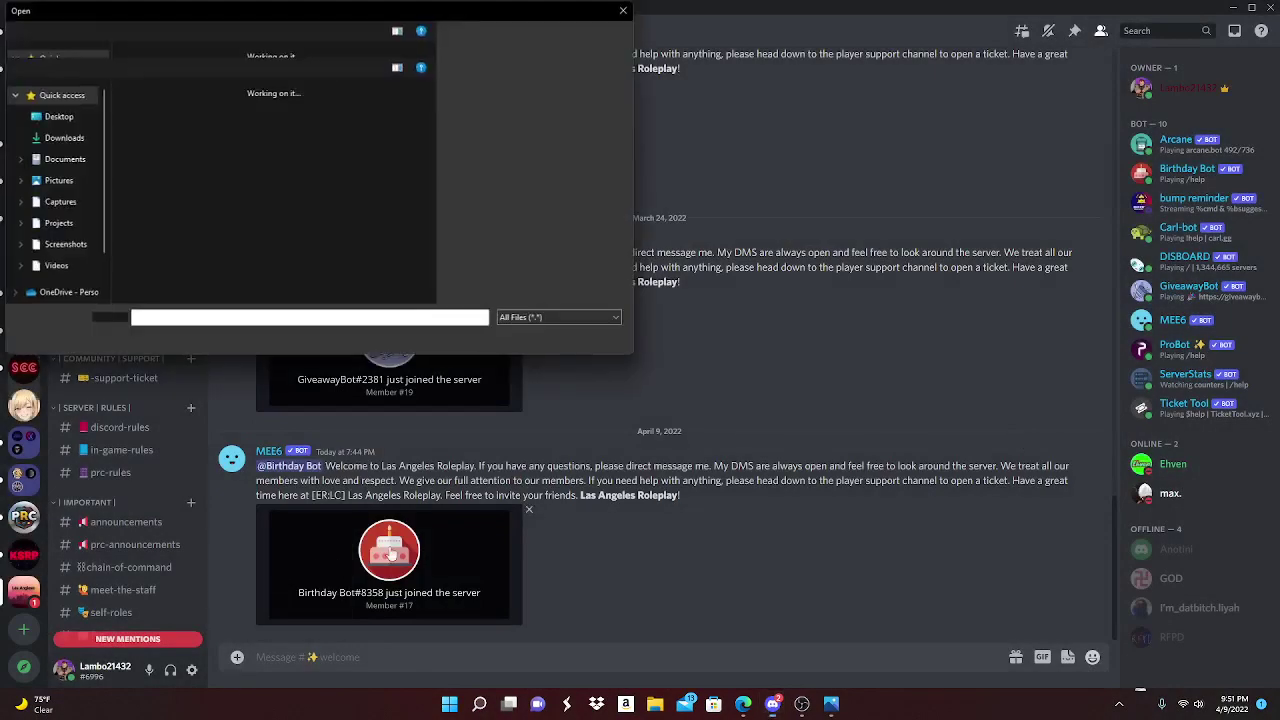
click(189, 272)
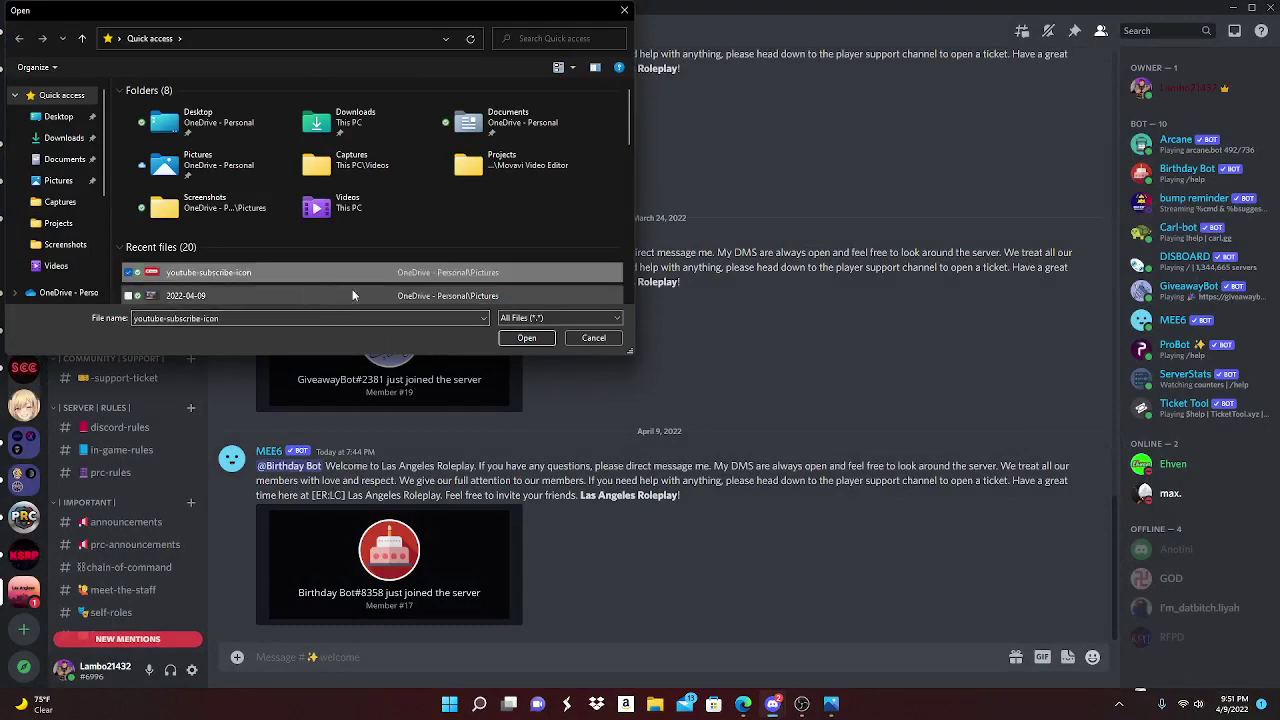
click(526, 337)
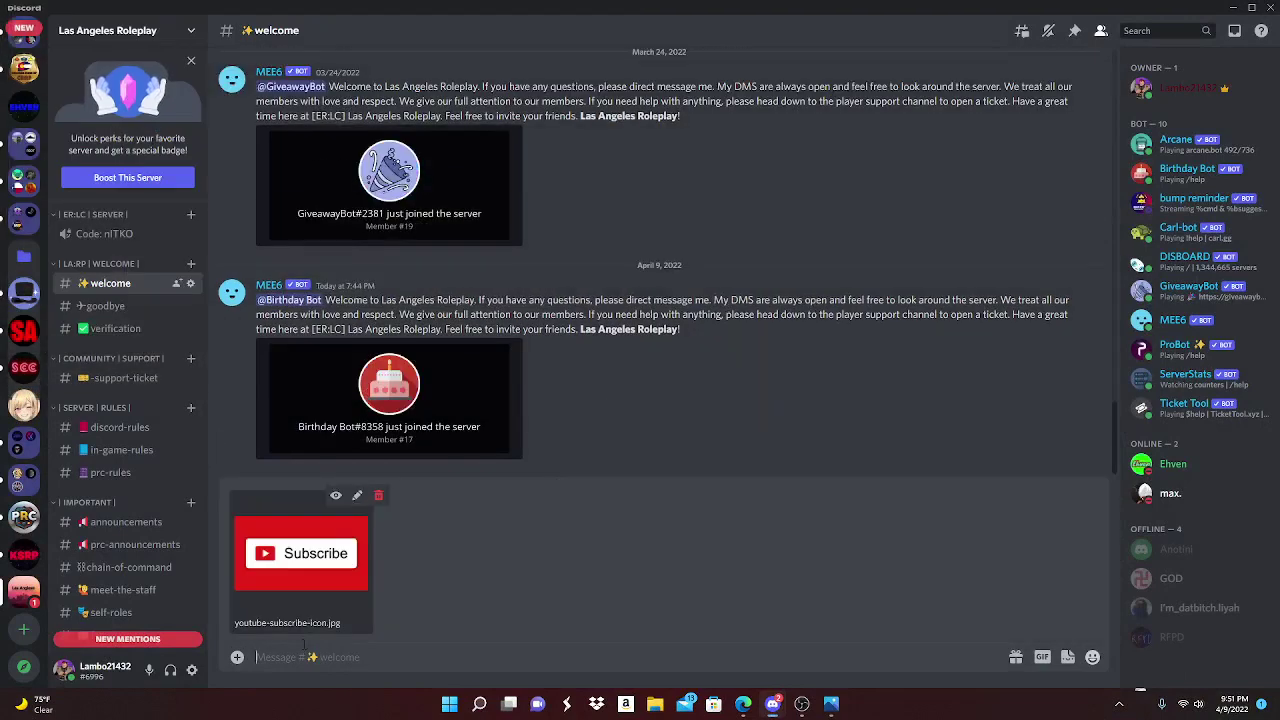
Send the image as a spoiler to #welcome and reveal it
click(336, 497)
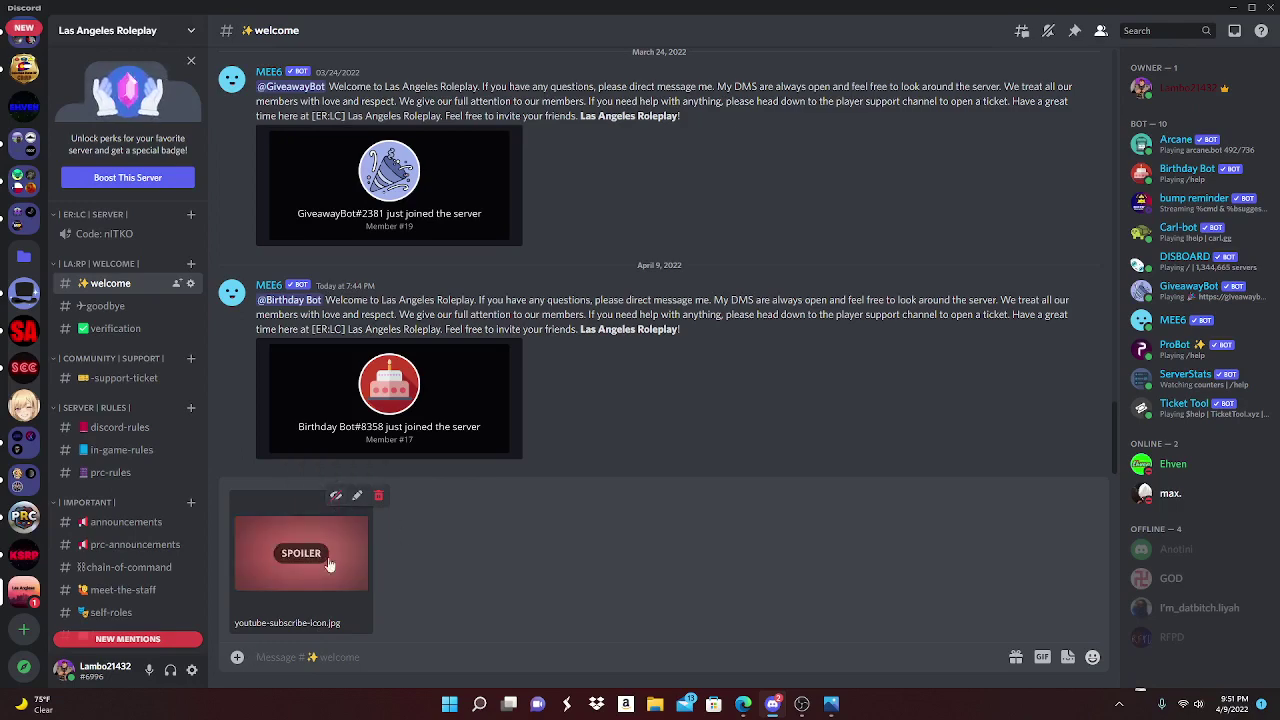
click(578, 653)
key(shift+Return)
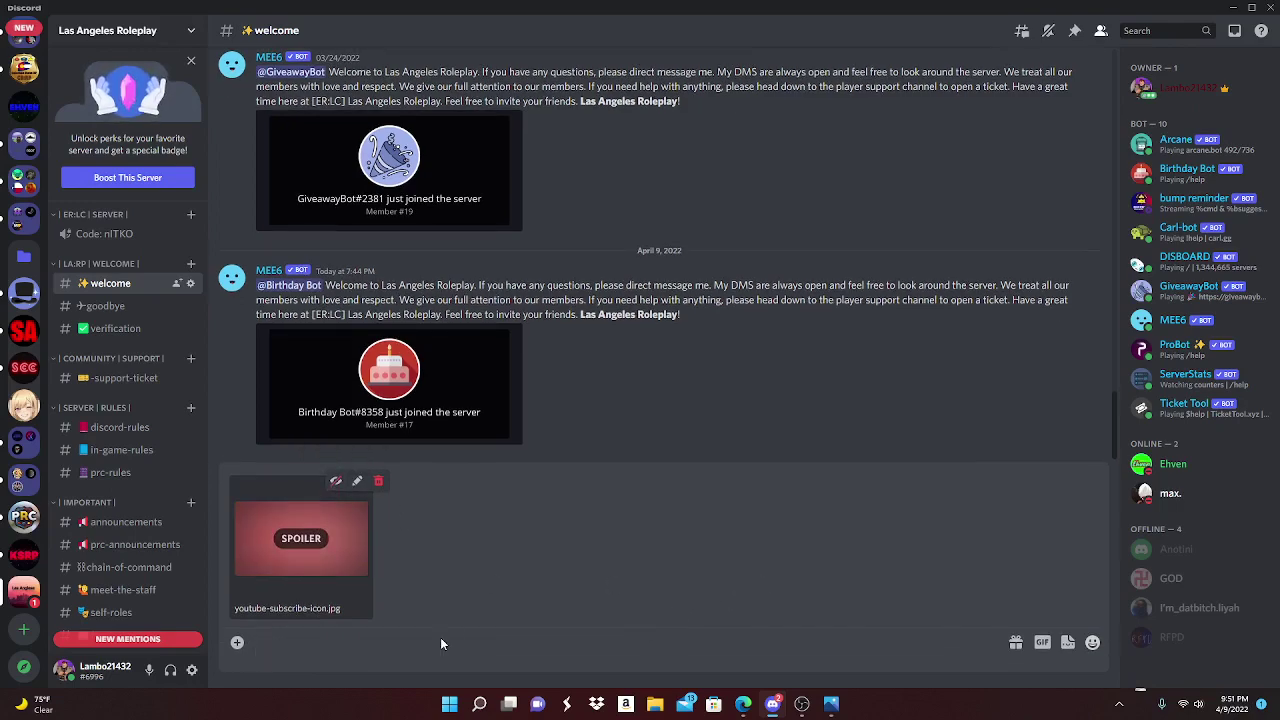
key(Return)
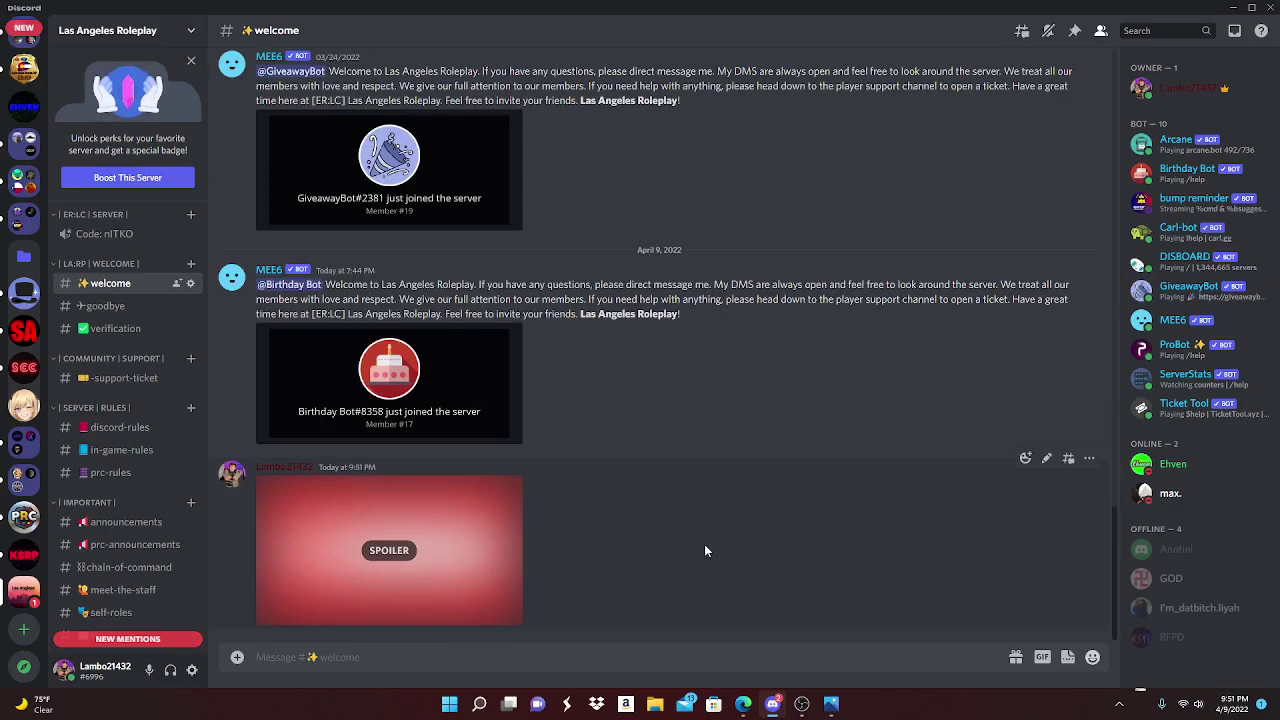
click(465, 530)
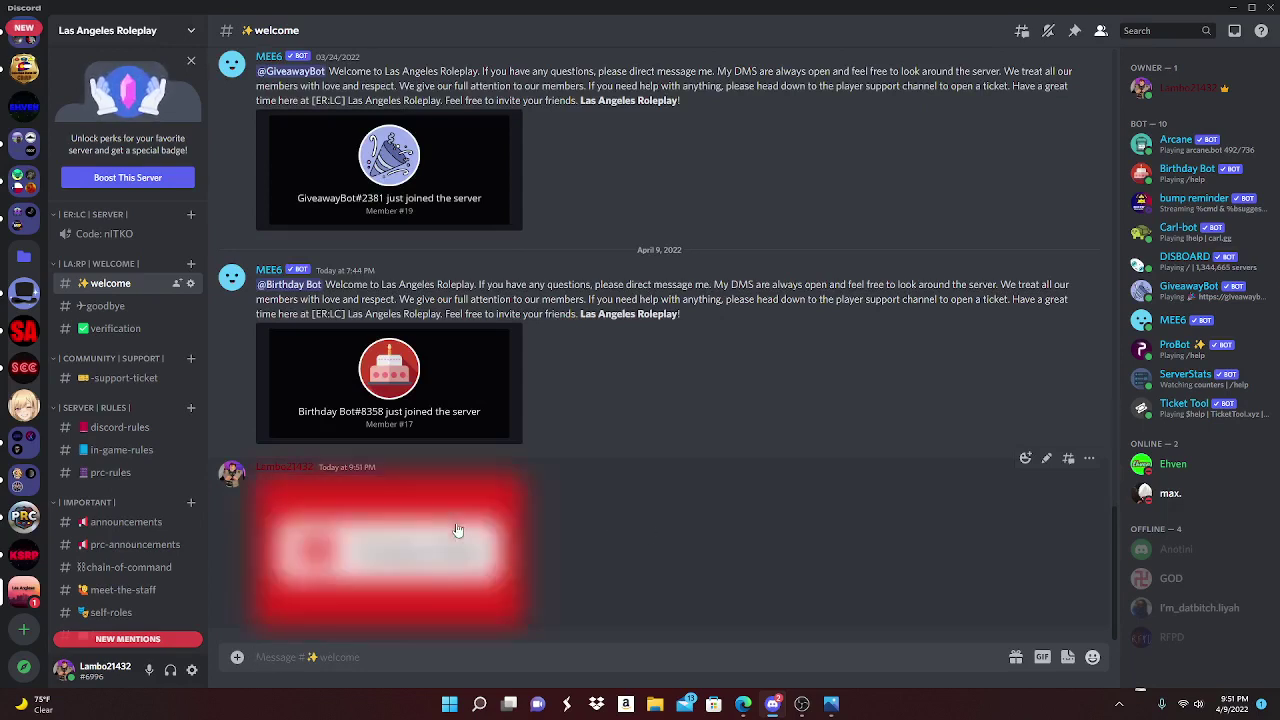